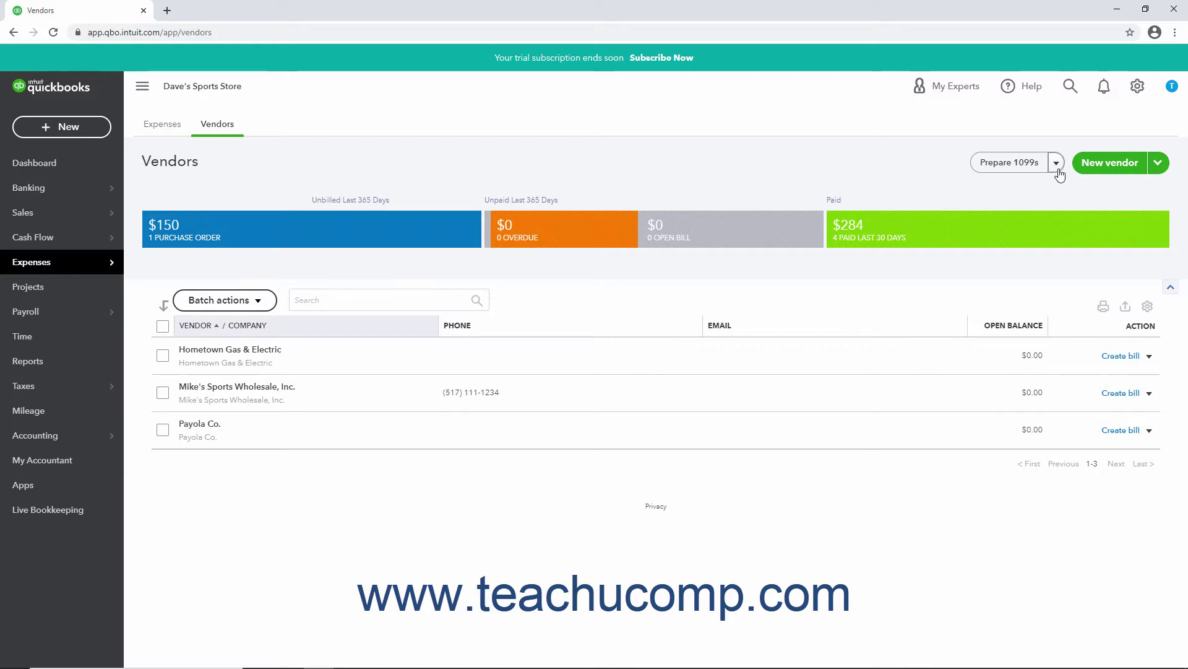
left_click(1056, 163)
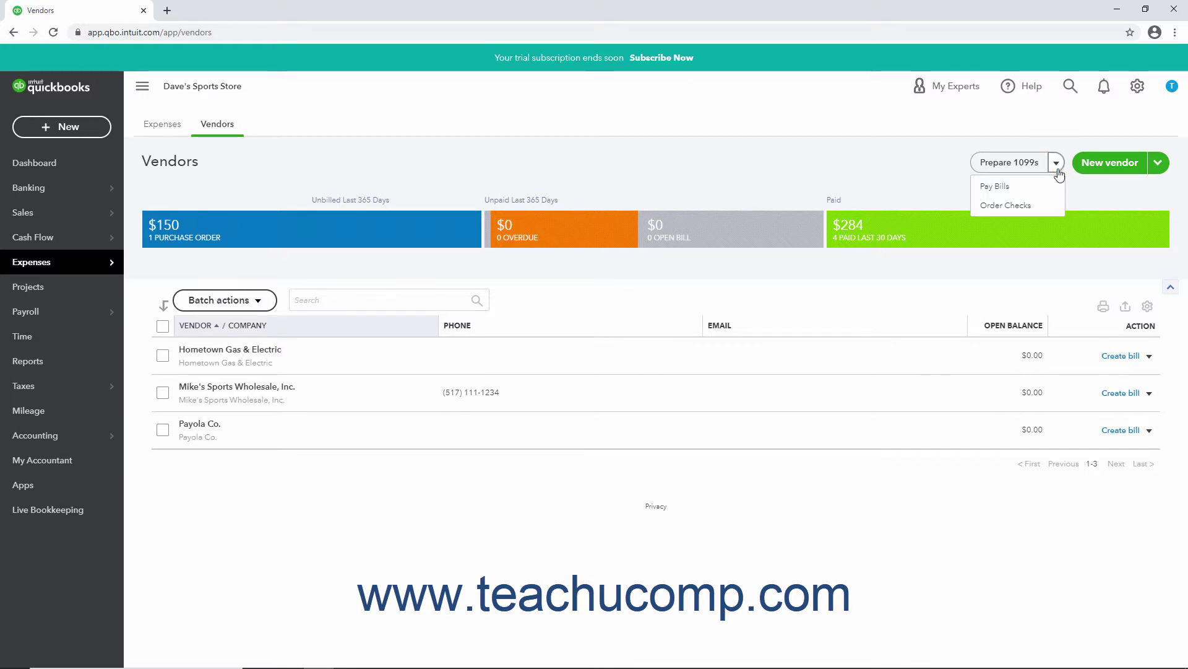
left_click(1159, 164)
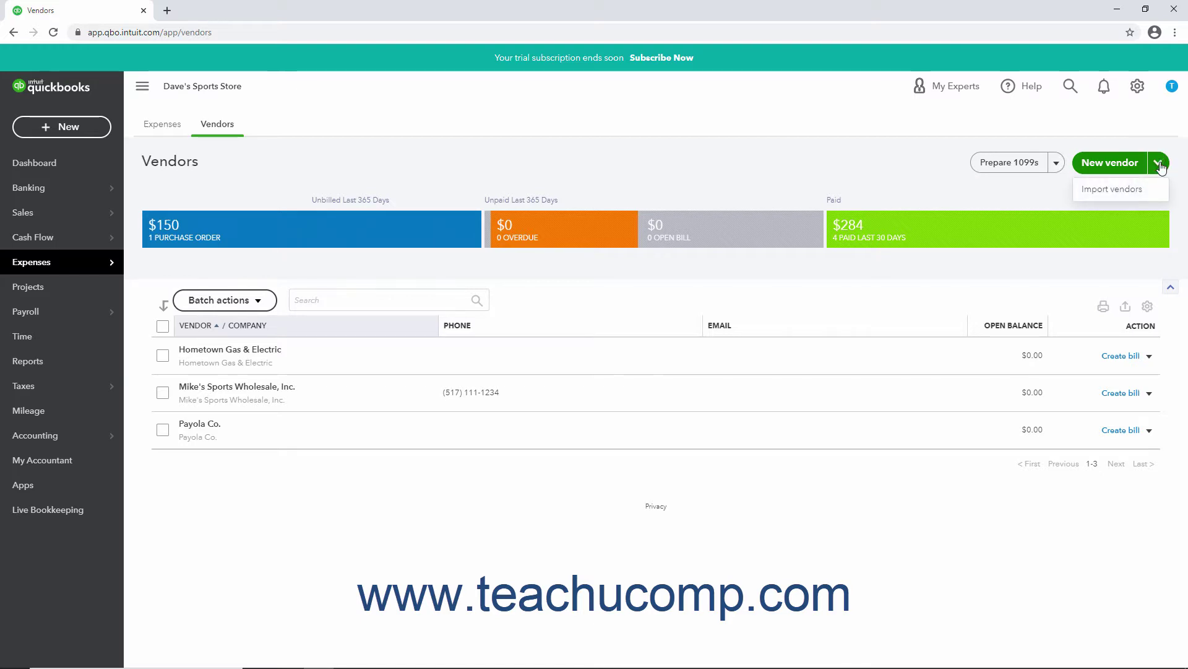
left_click(732, 178)
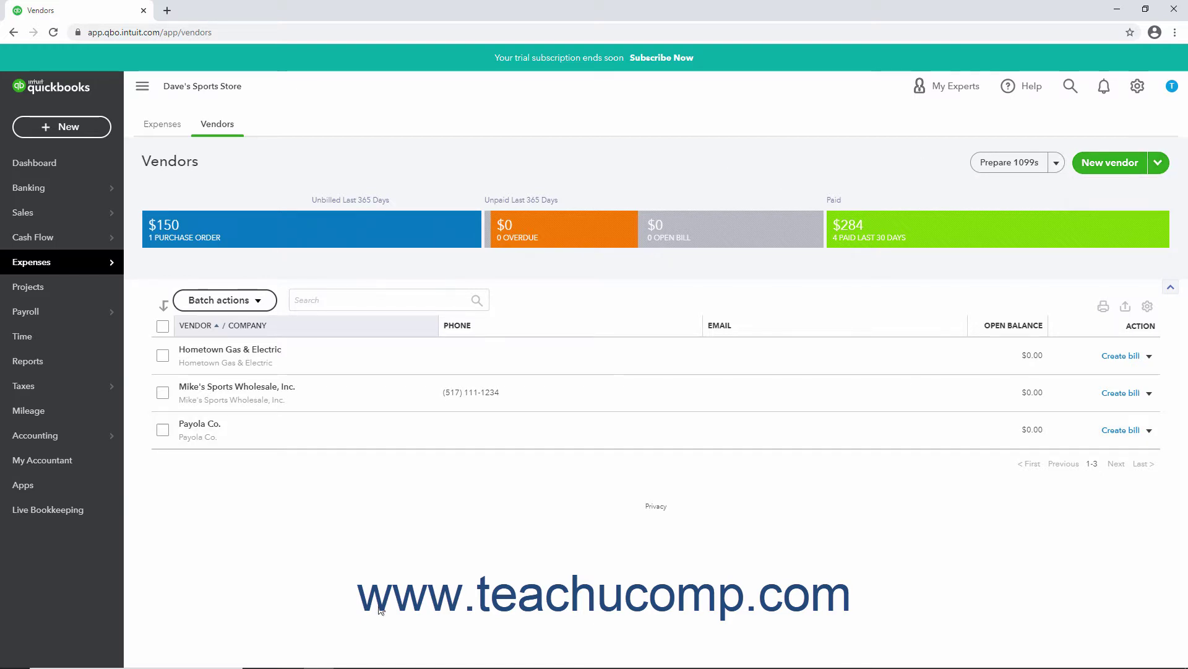
Step: Switch to the Glenda's Gadgets company's vendors page and view the blank form for adding a vendor manually
left_click(349, 656)
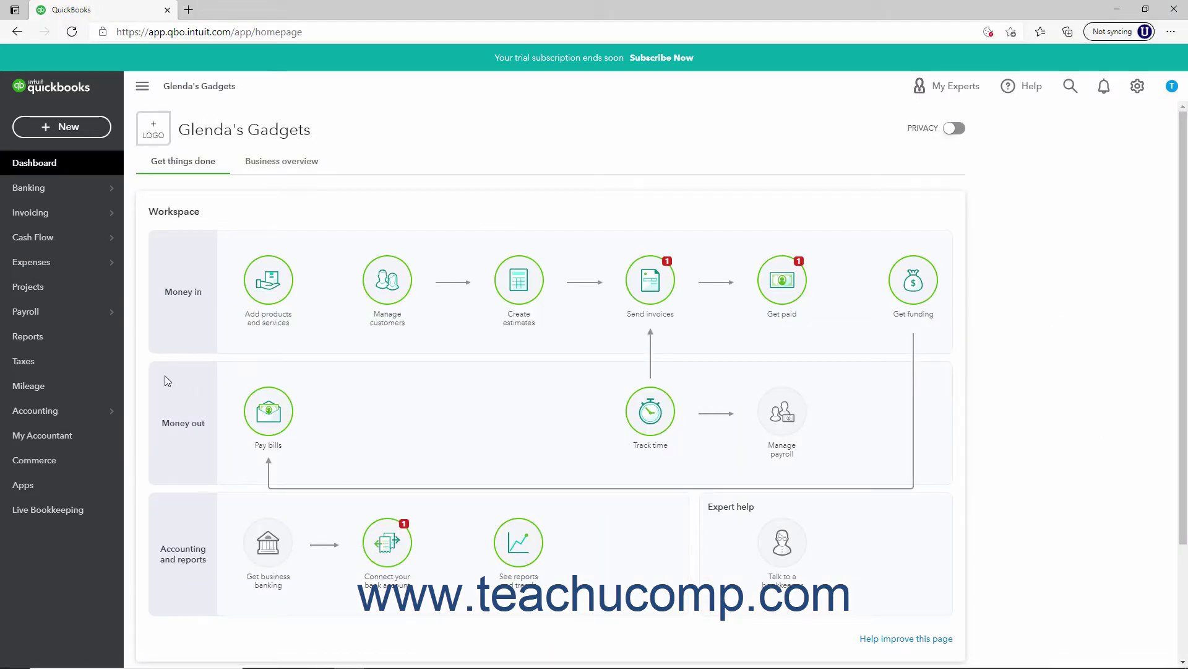
mouse_move(93, 266)
left_click(147, 287)
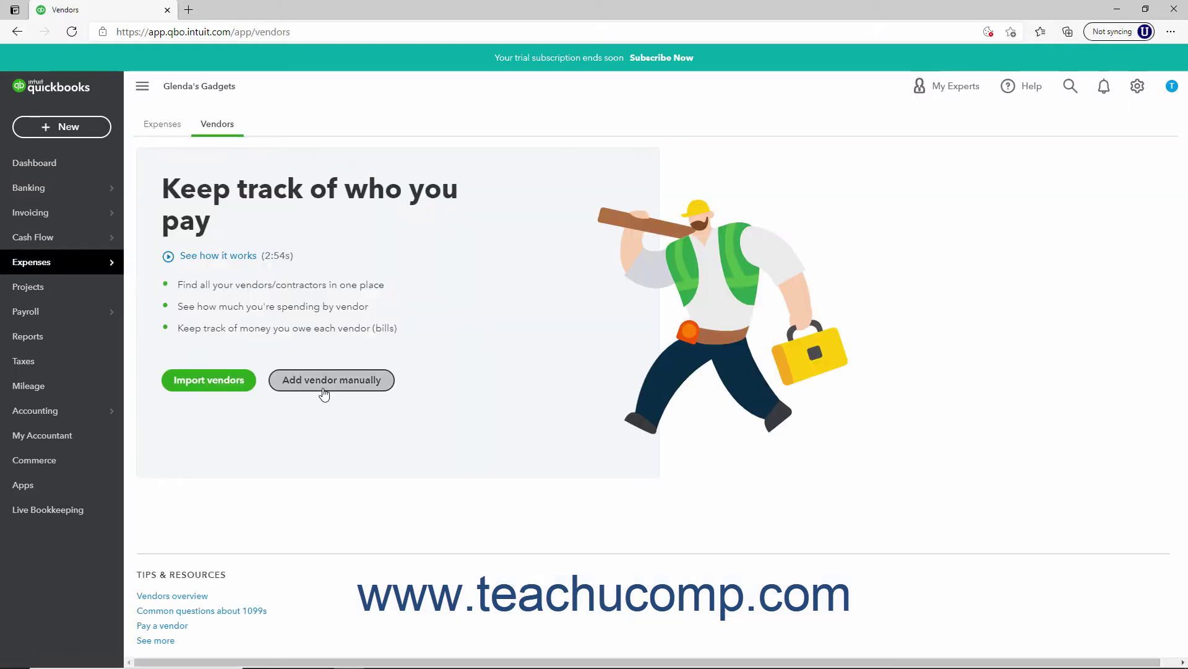
left_click(326, 390)
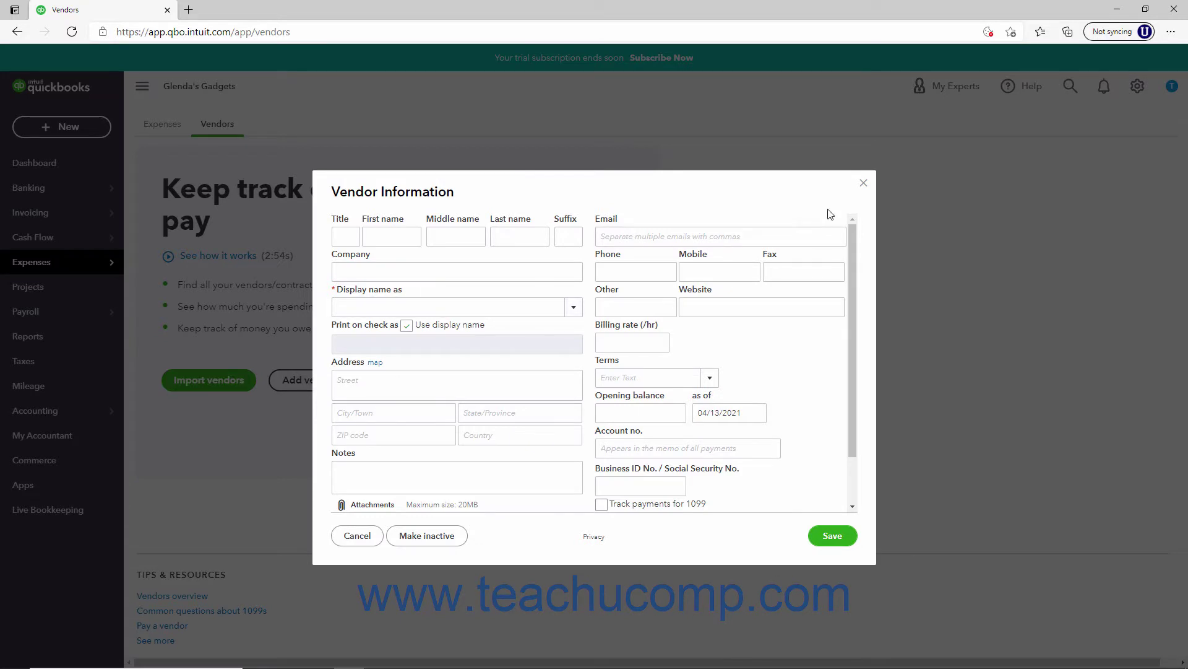
left_click(863, 183)
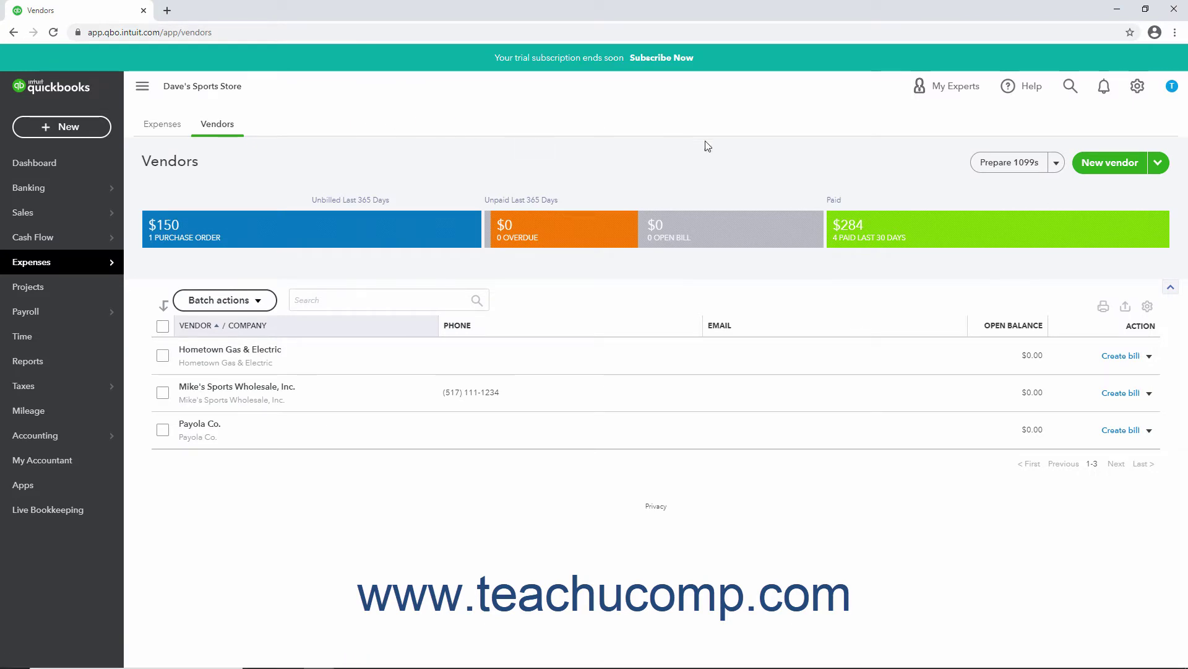
Step: Start a new vendor record in Dave's Sports Store and enter the contact's first and last name
left_click(1091, 169)
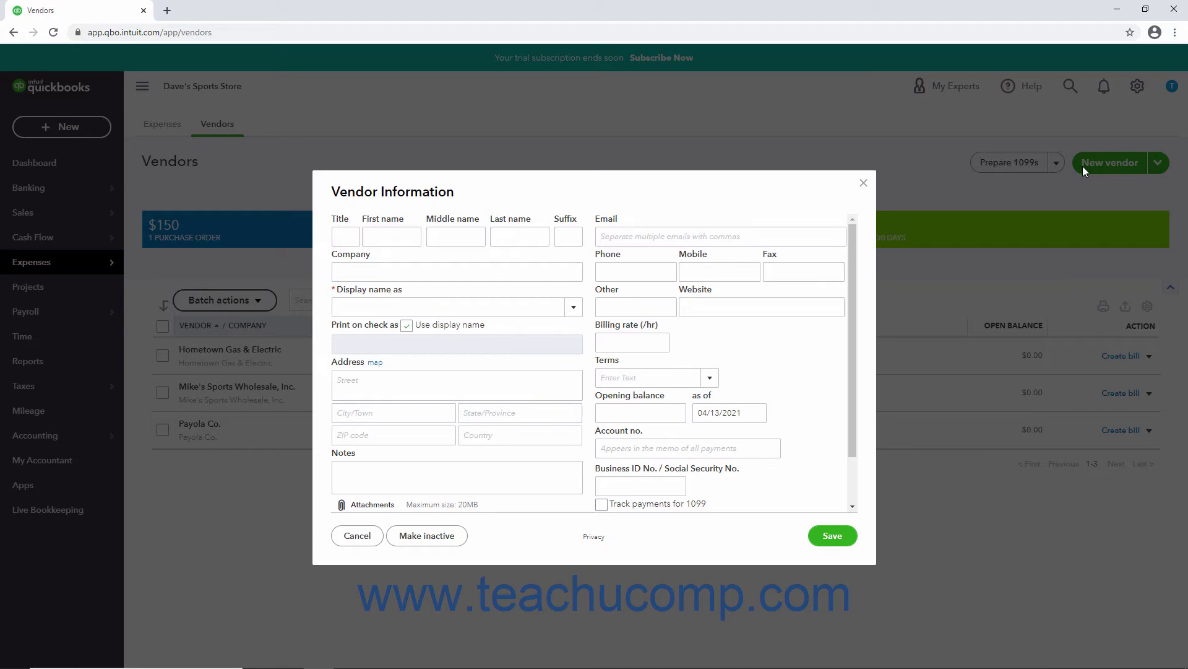
left_click(347, 240)
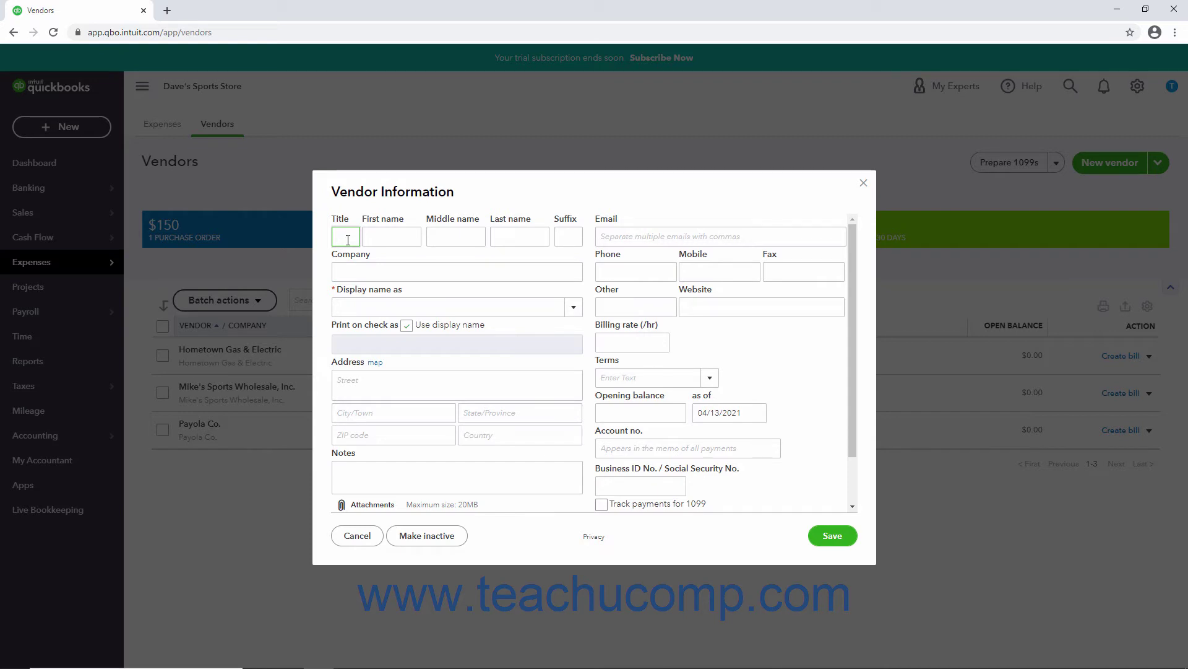
key("Tab")
type("Kim")
key("Tab")
key("Tab")
type("Smith")
key("Tab")
key("Tab")
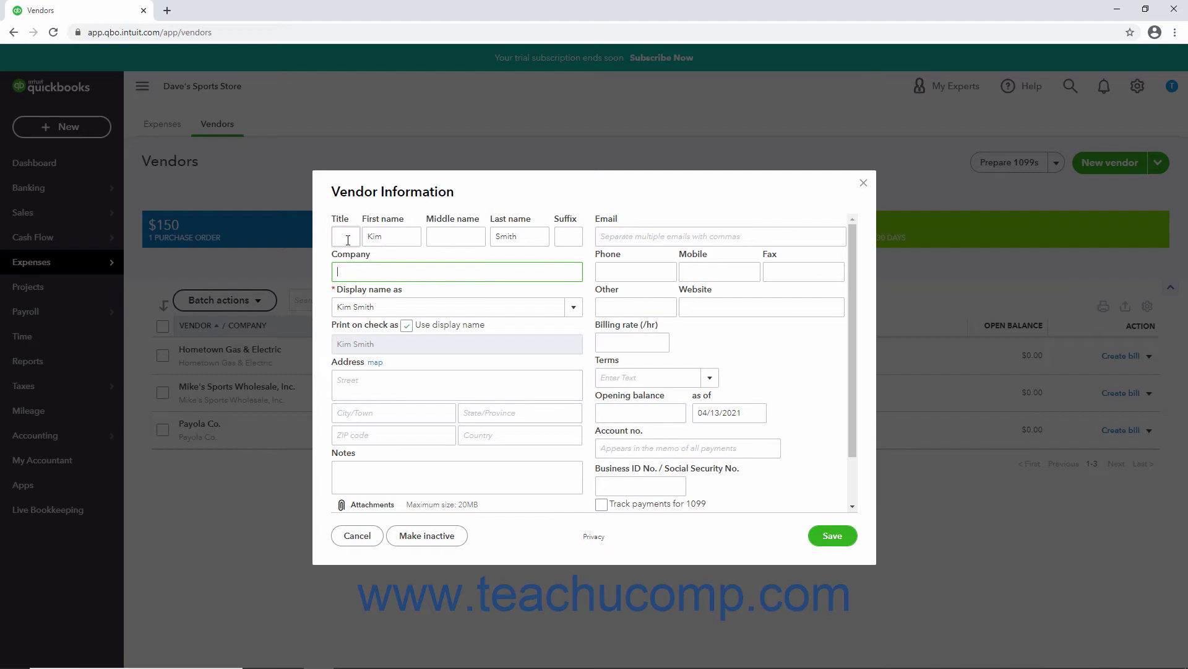
Step: Enter Hometown Internet & Phone as the vendor's company and choose it as the display name
type("Hometown Internet & Phone")
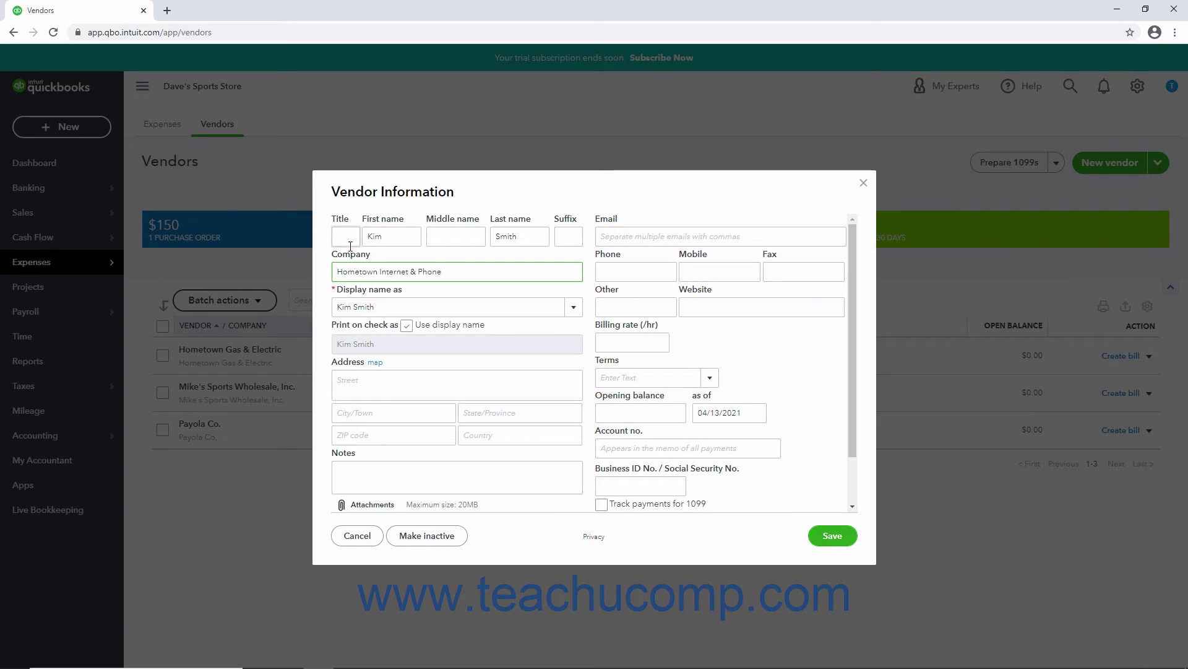
left_click(575, 307)
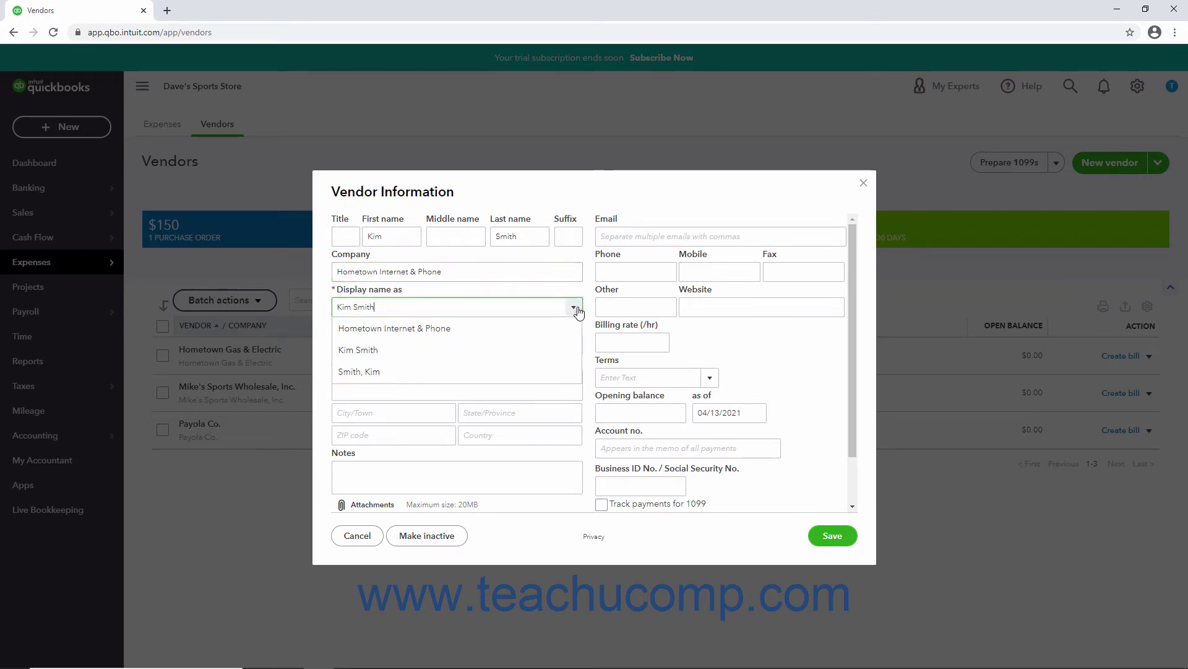
left_click(517, 328)
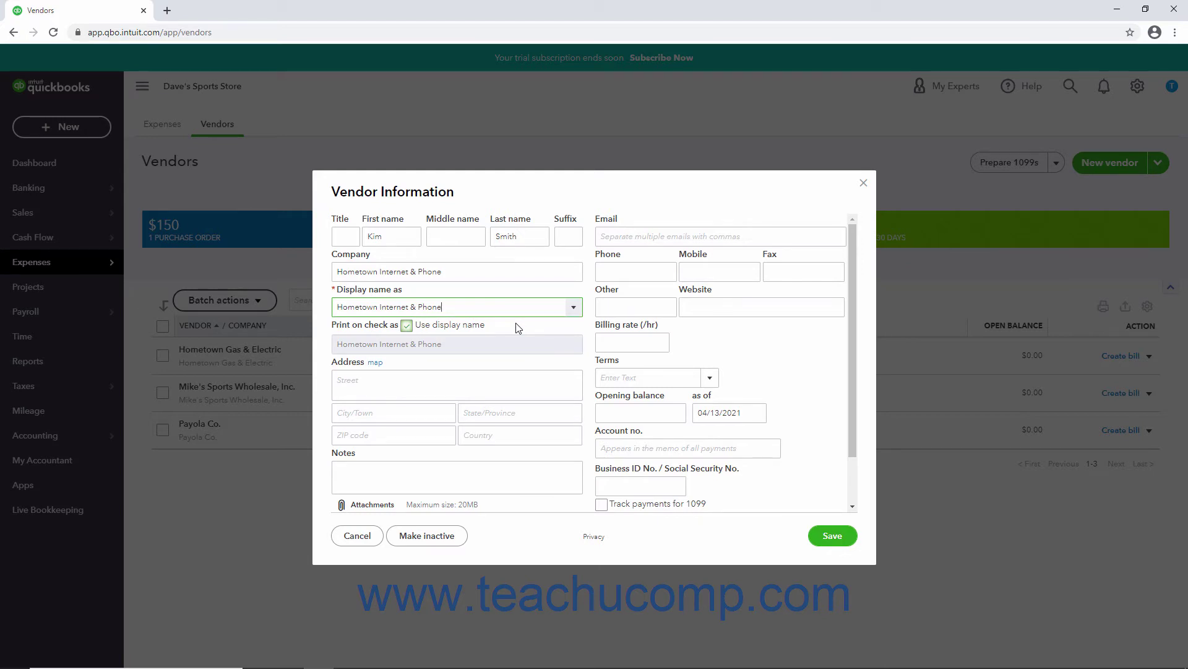
left_click(401, 328)
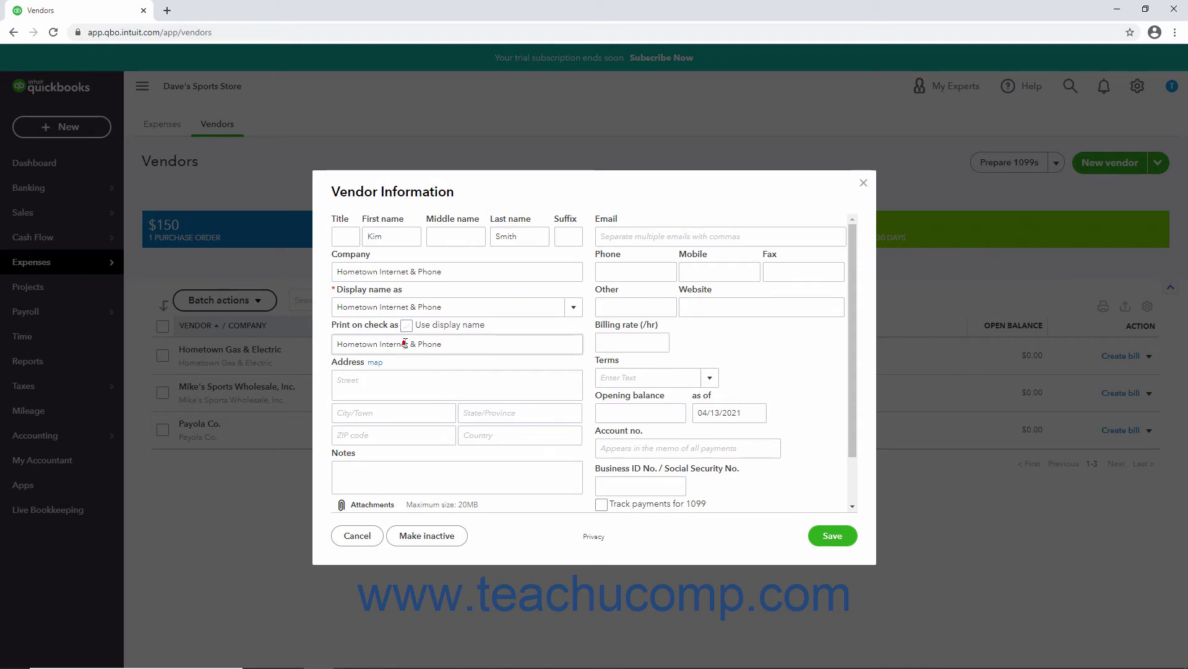
triple_click(405, 344)
left_click(407, 326)
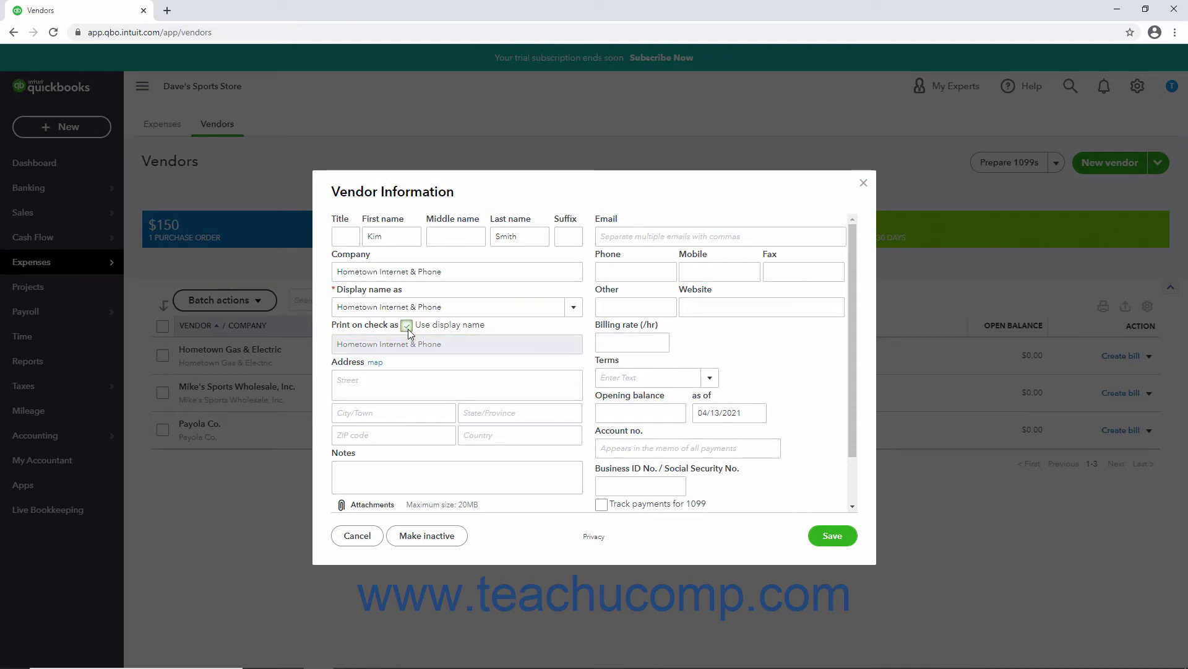
Step: Fill in the vendor's street address, city, state and ZIP code
left_click(393, 390)
left_click(391, 413)
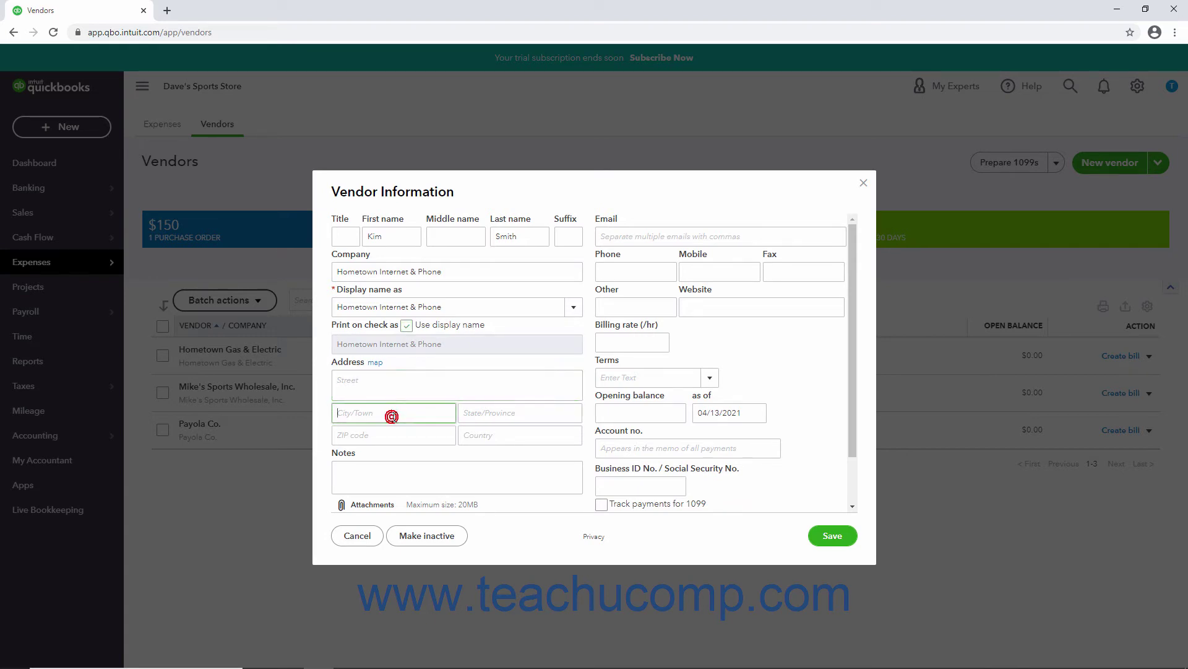
left_click(463, 414)
left_click(425, 431)
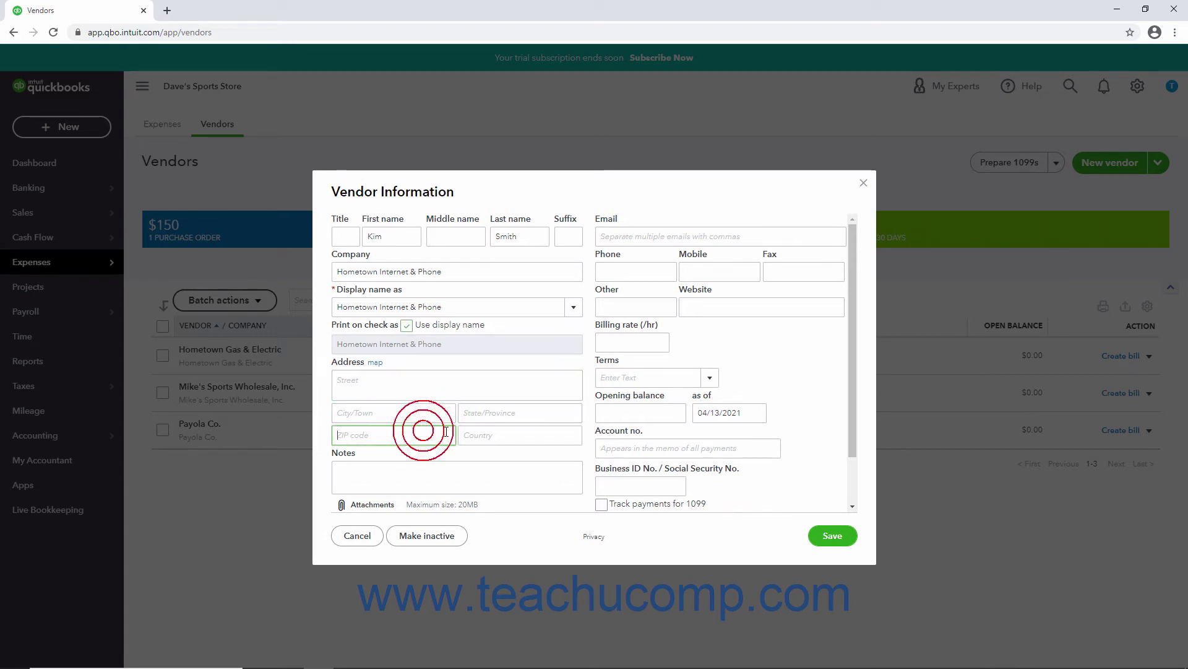
left_click(474, 436)
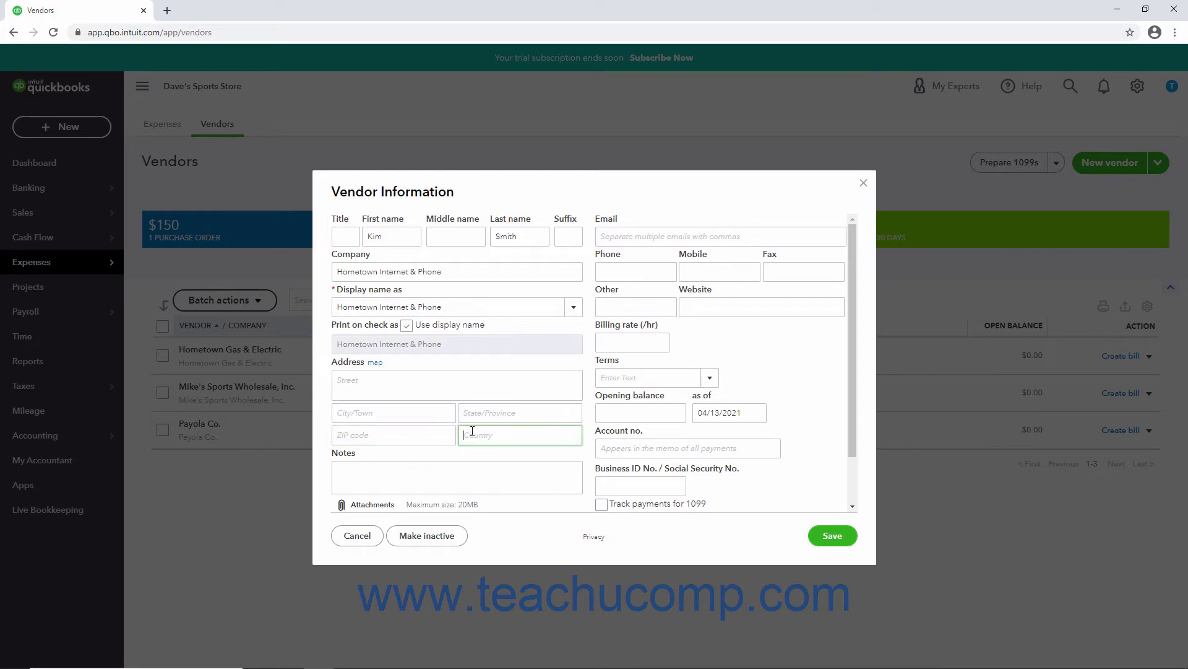
left_click(427, 381)
type("123")
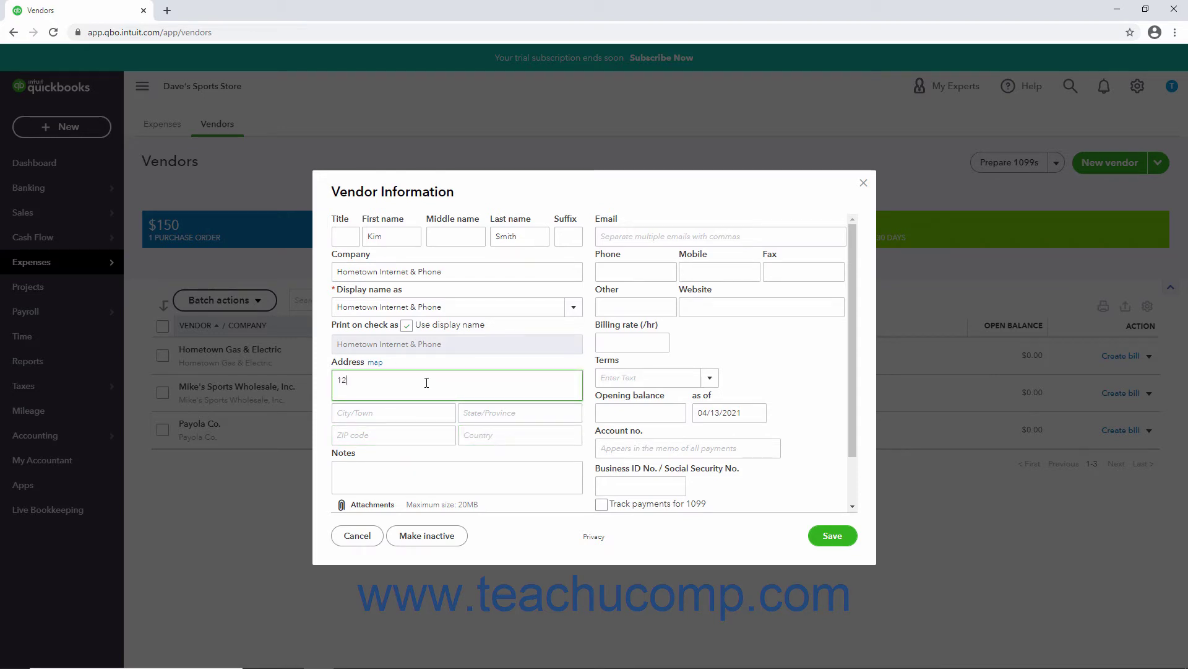
type(" Sequence St.")
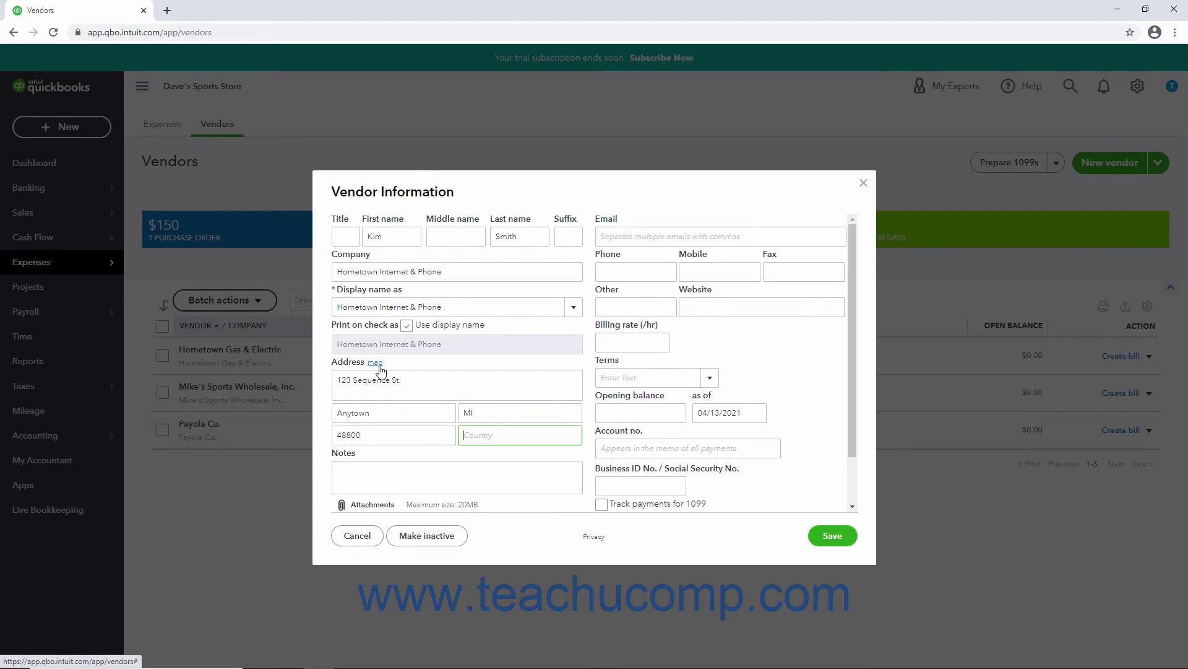
left_click(374, 483)
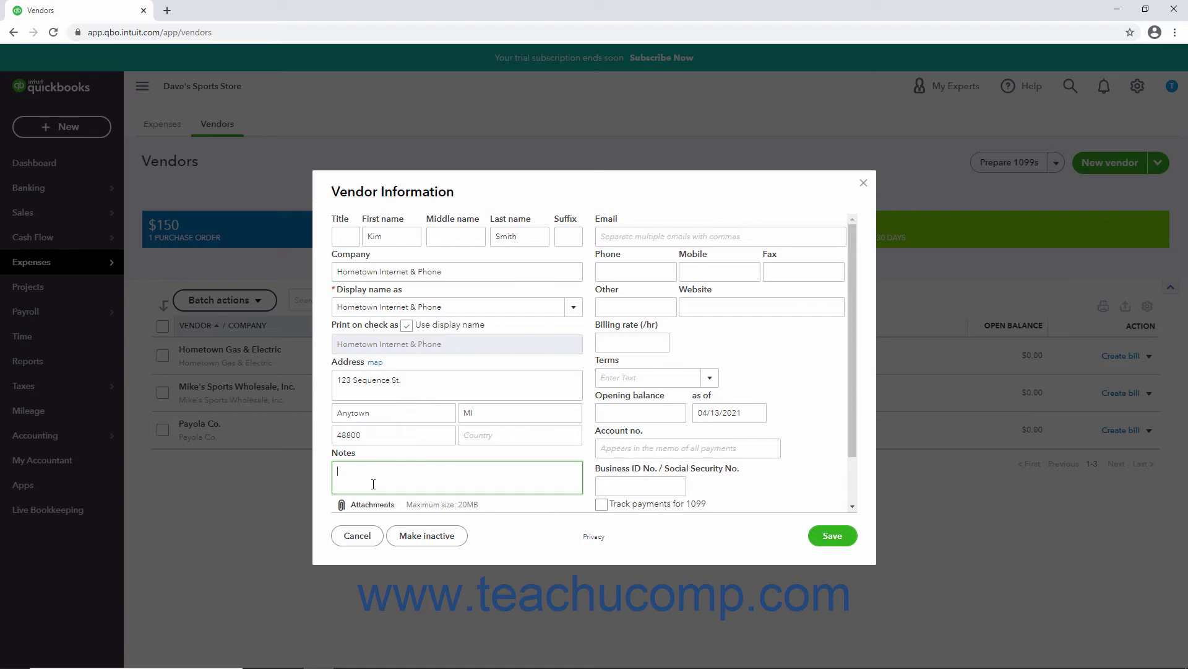
scroll(373, 485, "down", 1)
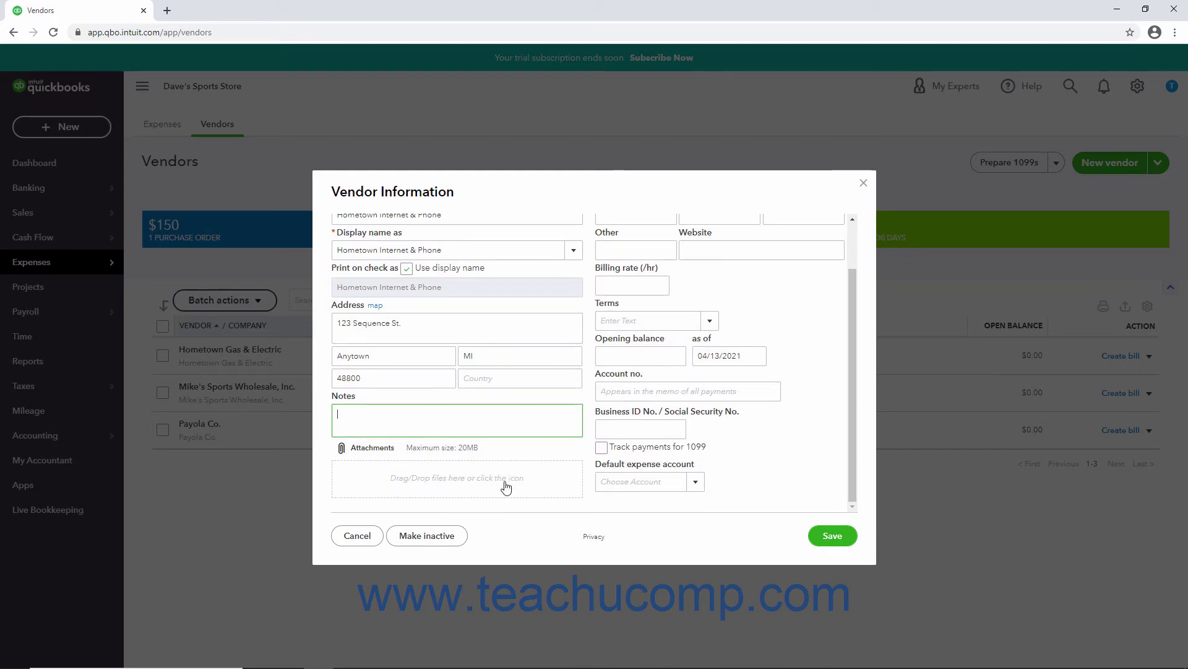
left_click(374, 451)
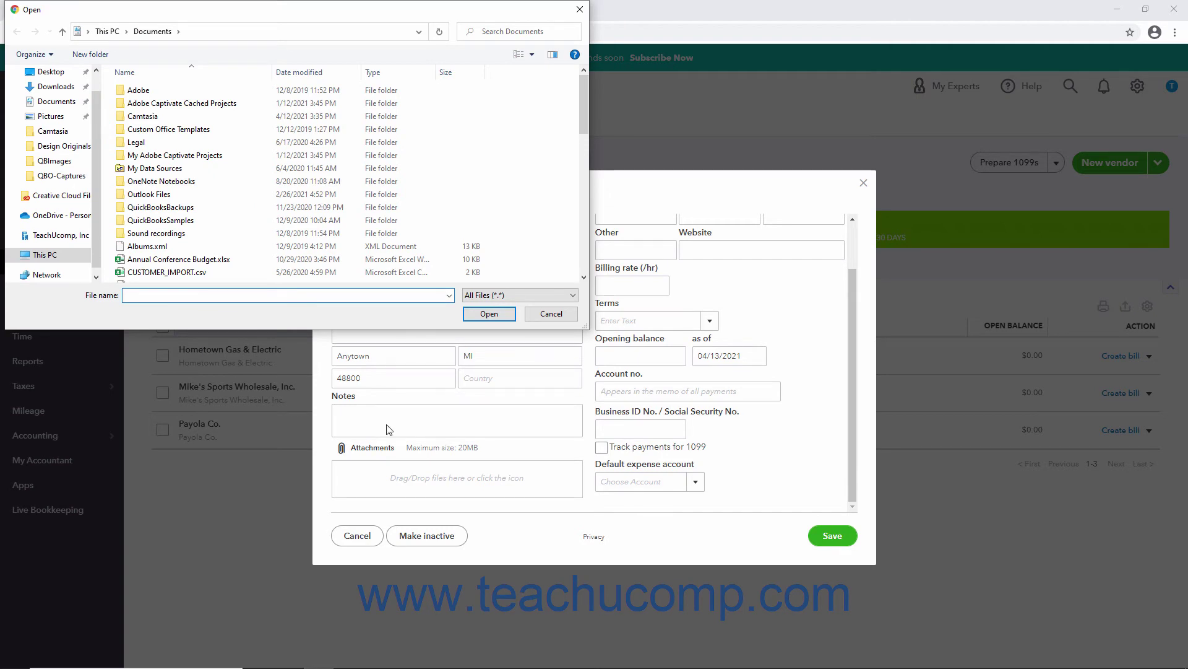
left_click(542, 315)
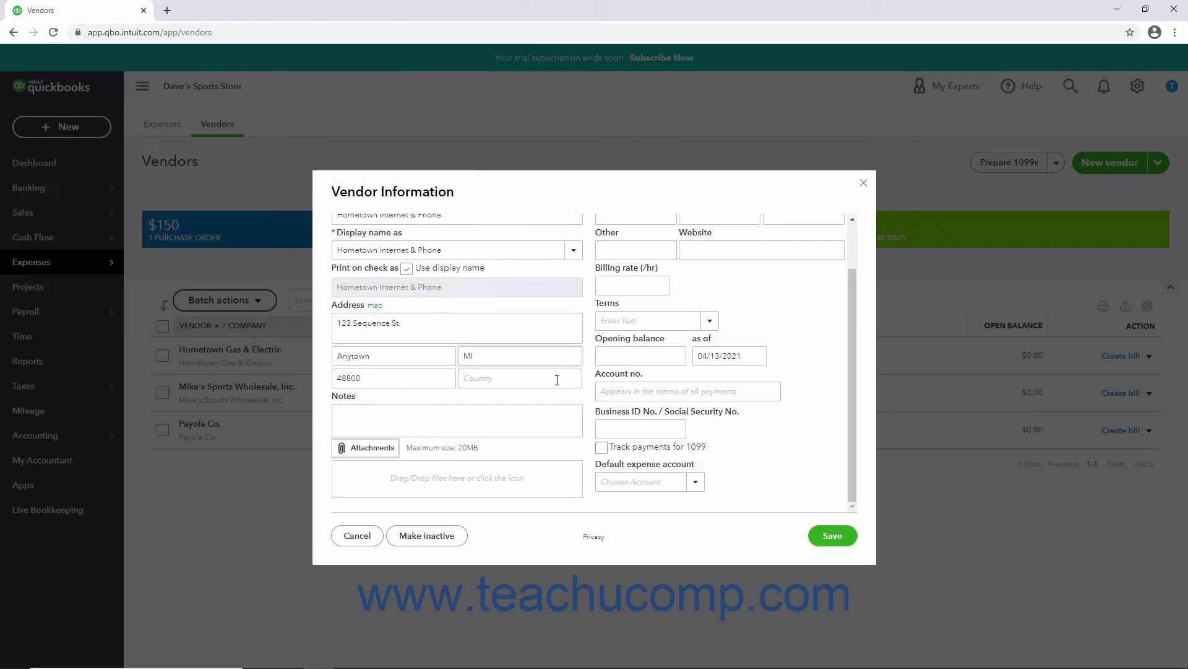
scroll(557, 380, "up", 1)
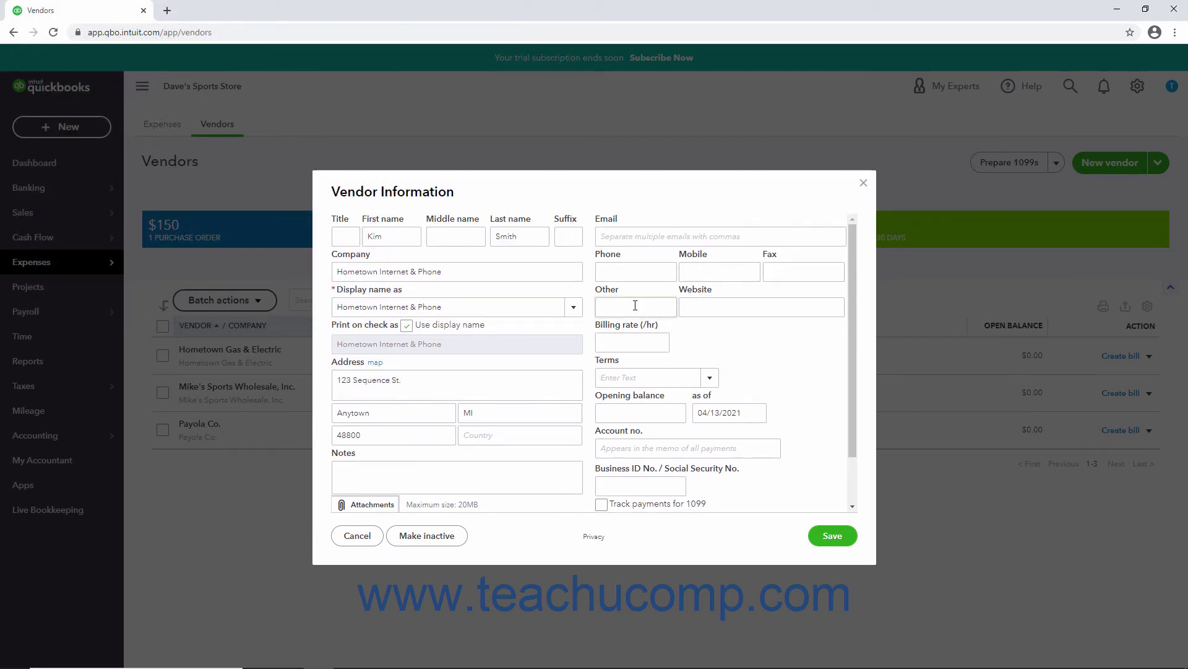
left_click(630, 236)
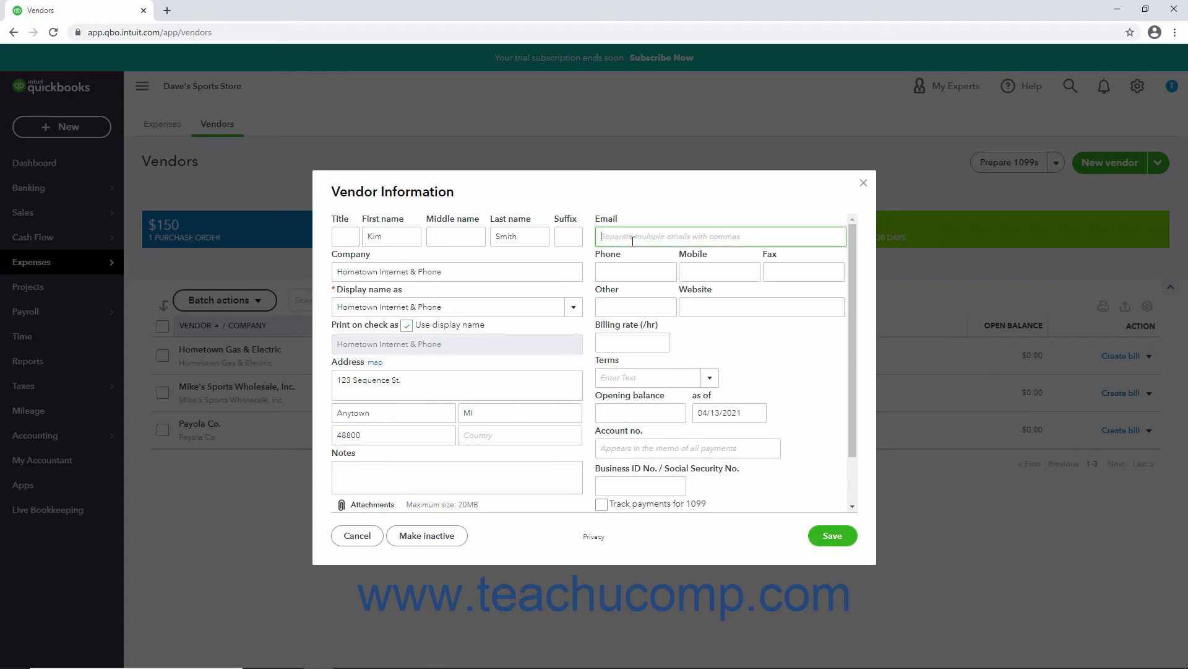
left_click(629, 266)
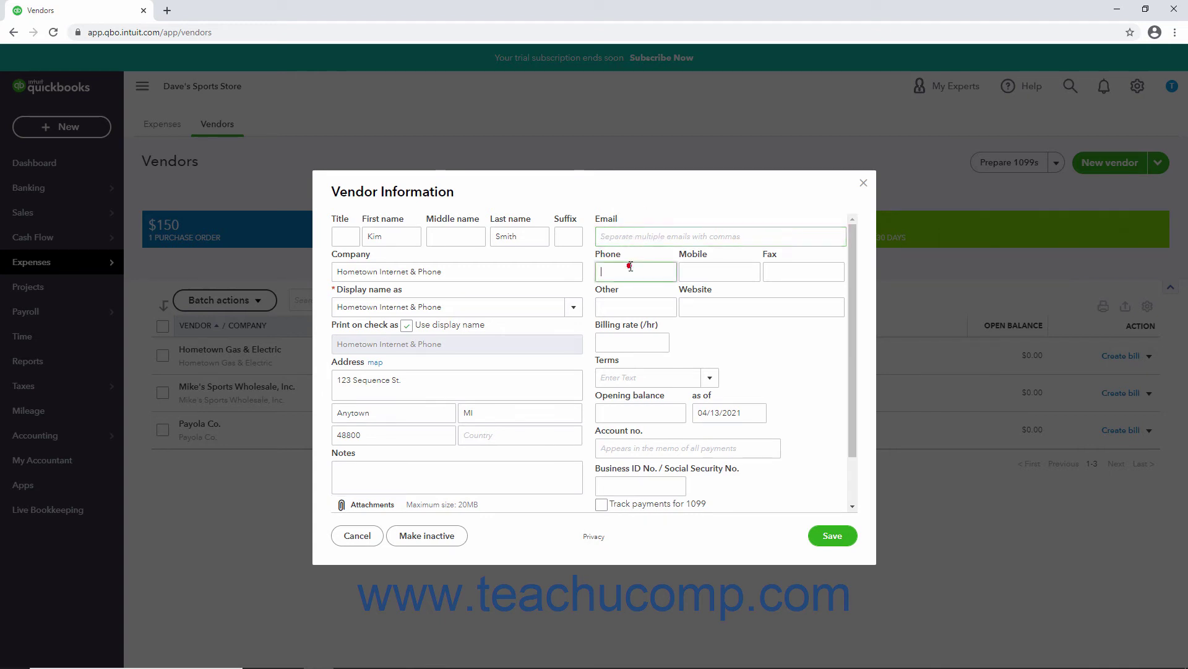
left_click(714, 265)
left_click(789, 273)
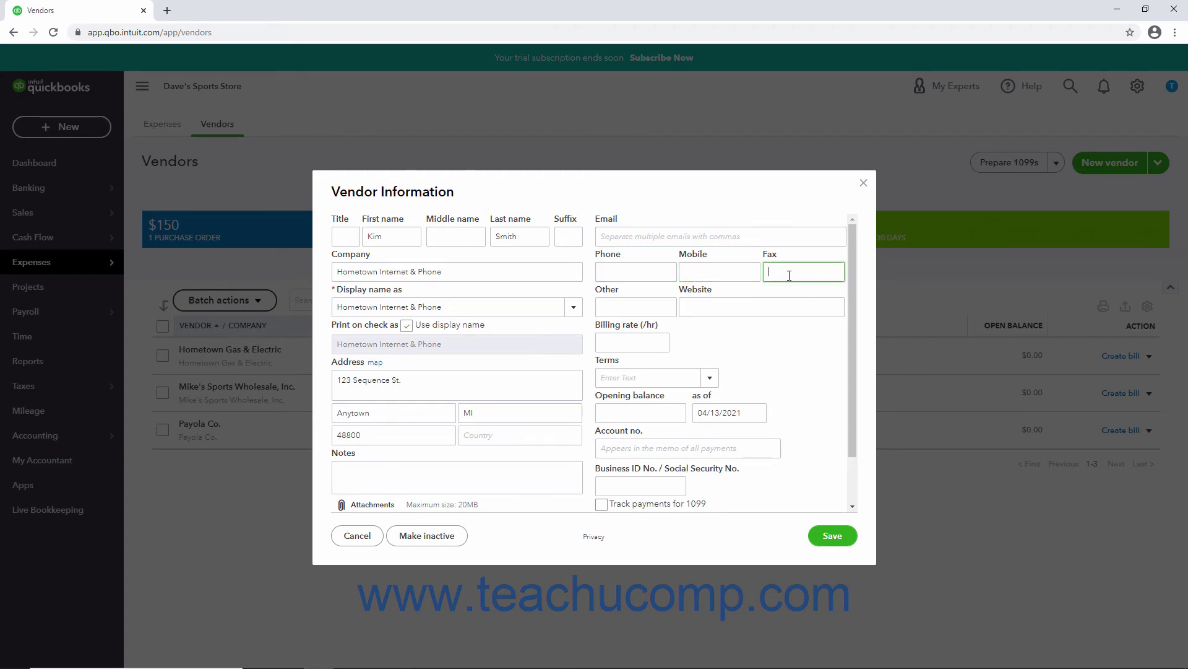
left_click(660, 307)
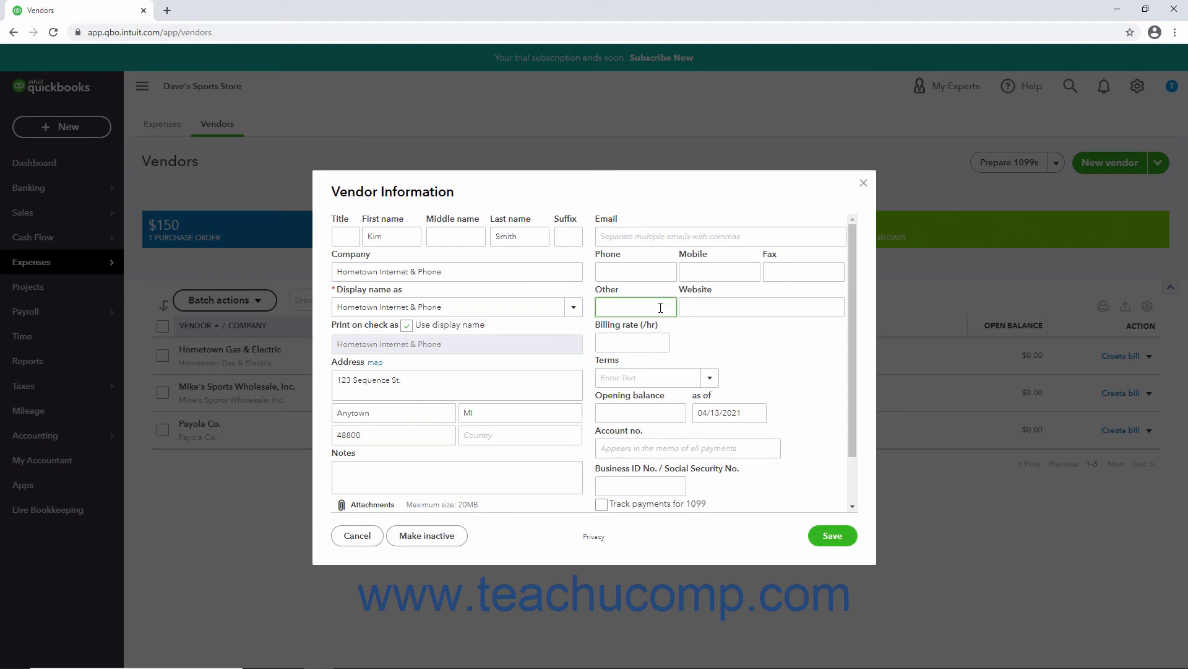
left_click(700, 309)
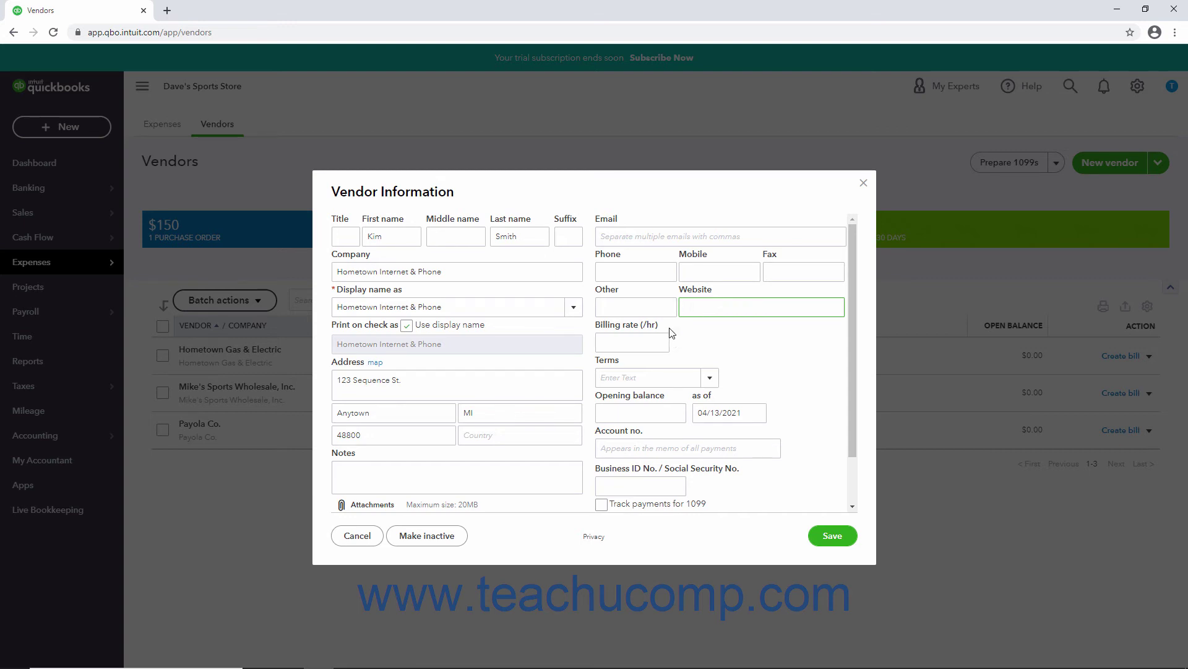
left_click(649, 342)
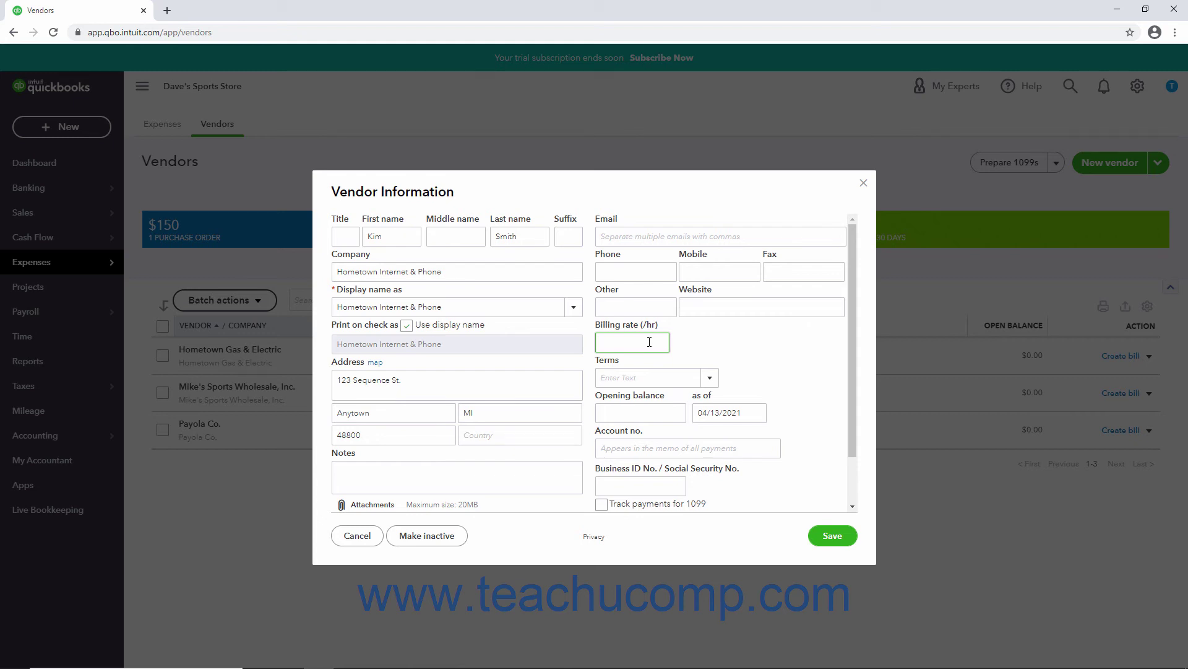
Step: Set the vendor's payment terms to Net 30
scroll(649, 342, "down", 1)
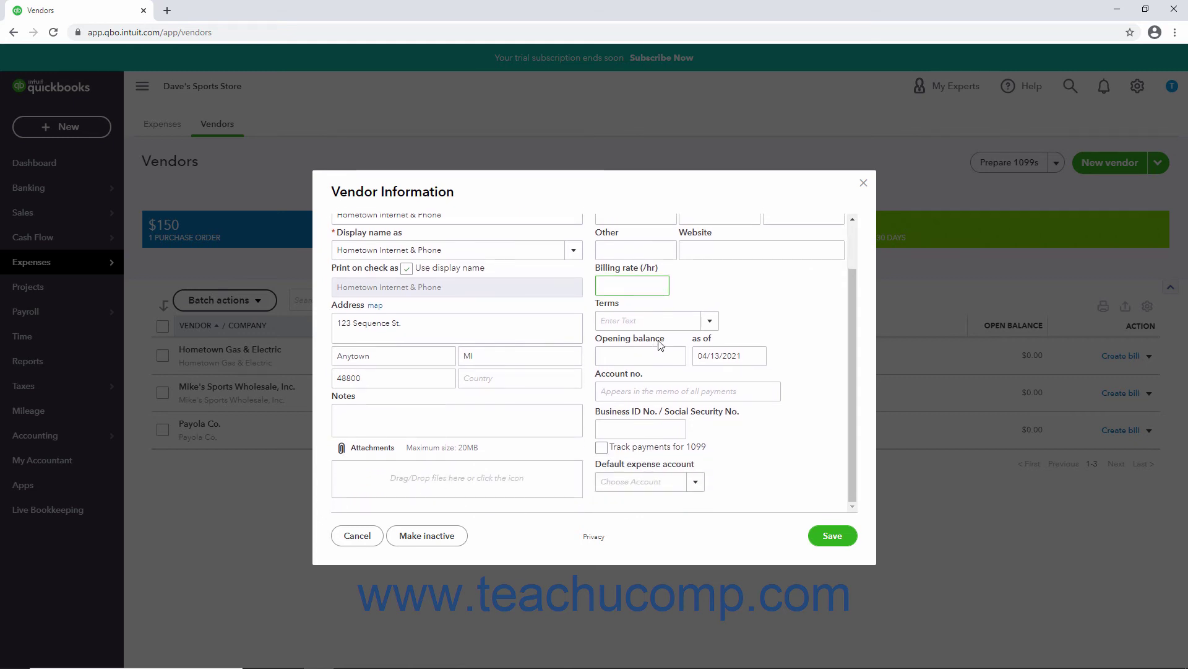
left_click(708, 323)
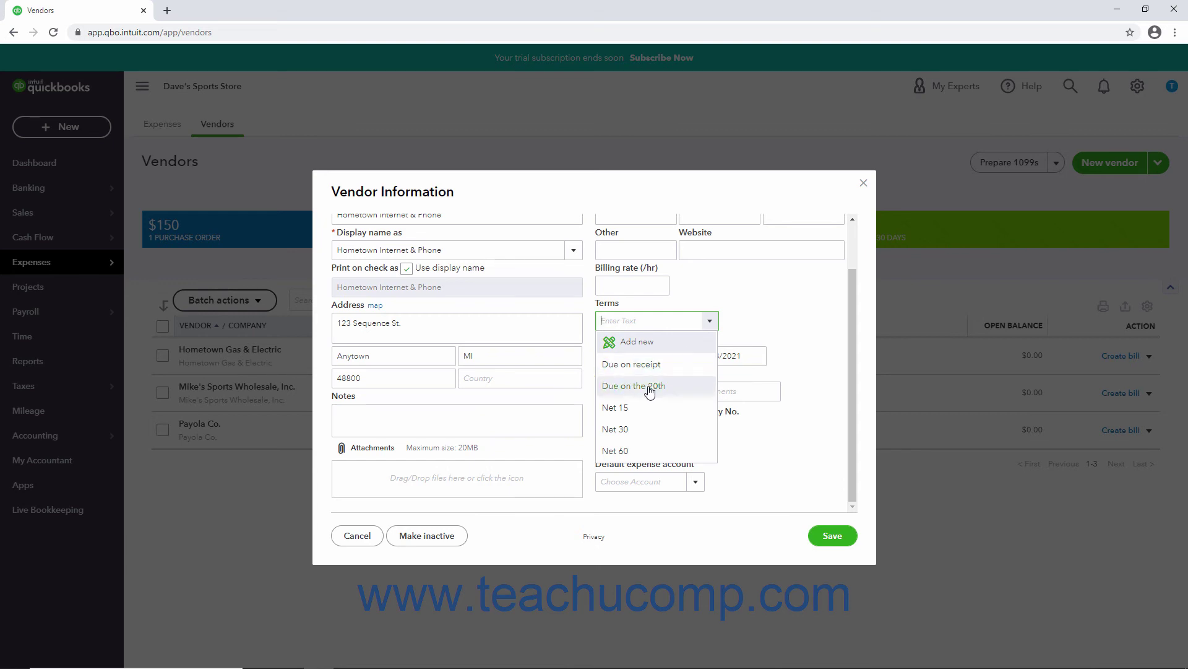
left_click(634, 437)
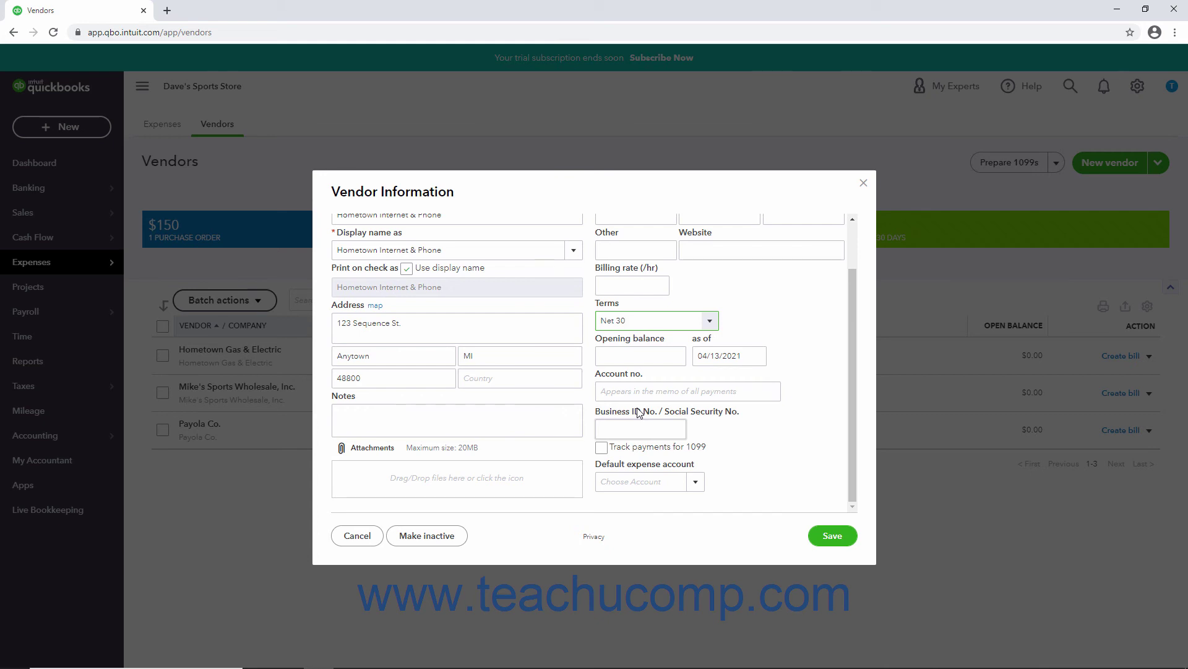
Step: Enter the account number for payments to Hometown Internet & Phone in the vendor record
left_click(647, 357)
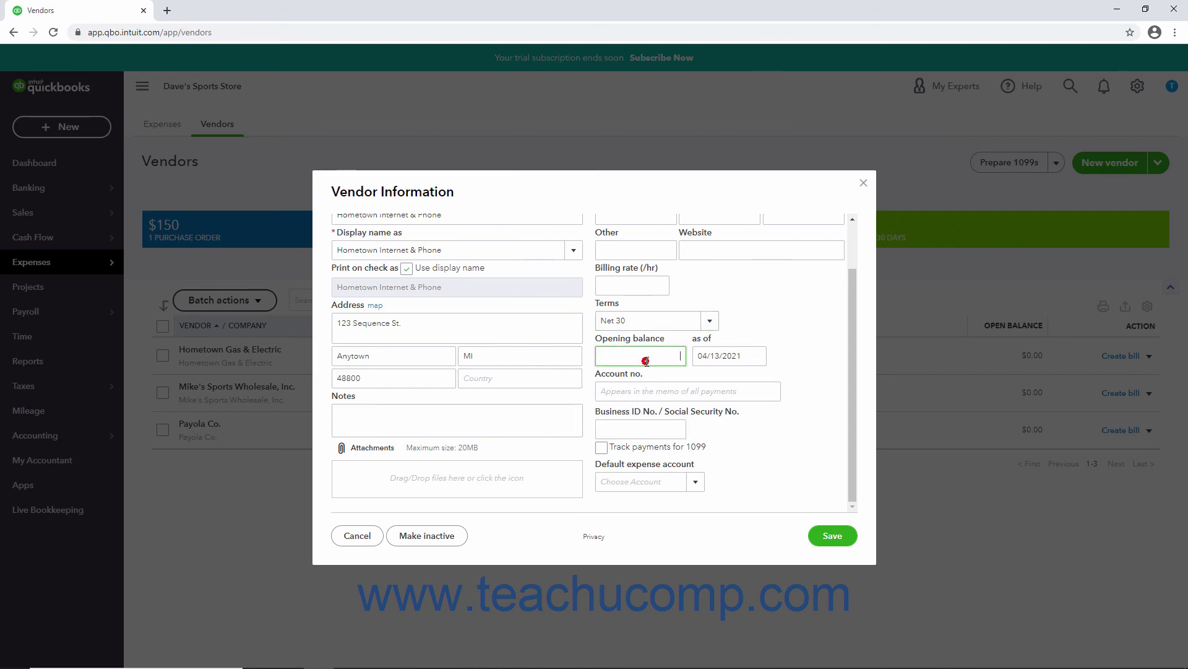
left_click(730, 355)
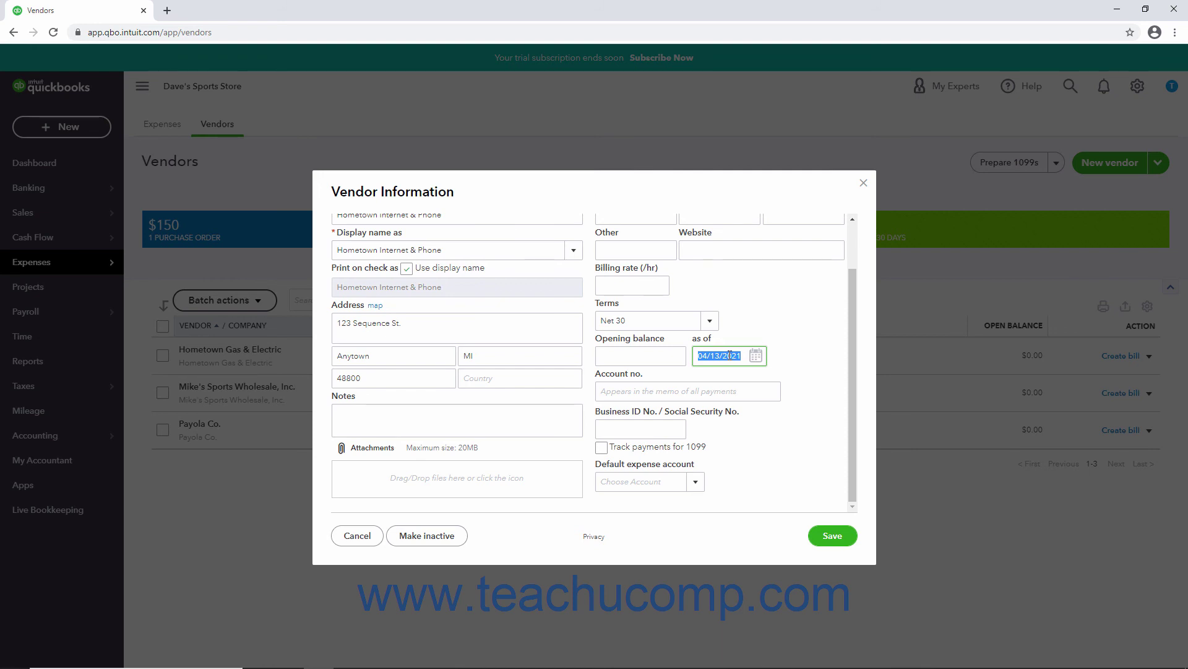
left_click(657, 389)
type("123-456-789")
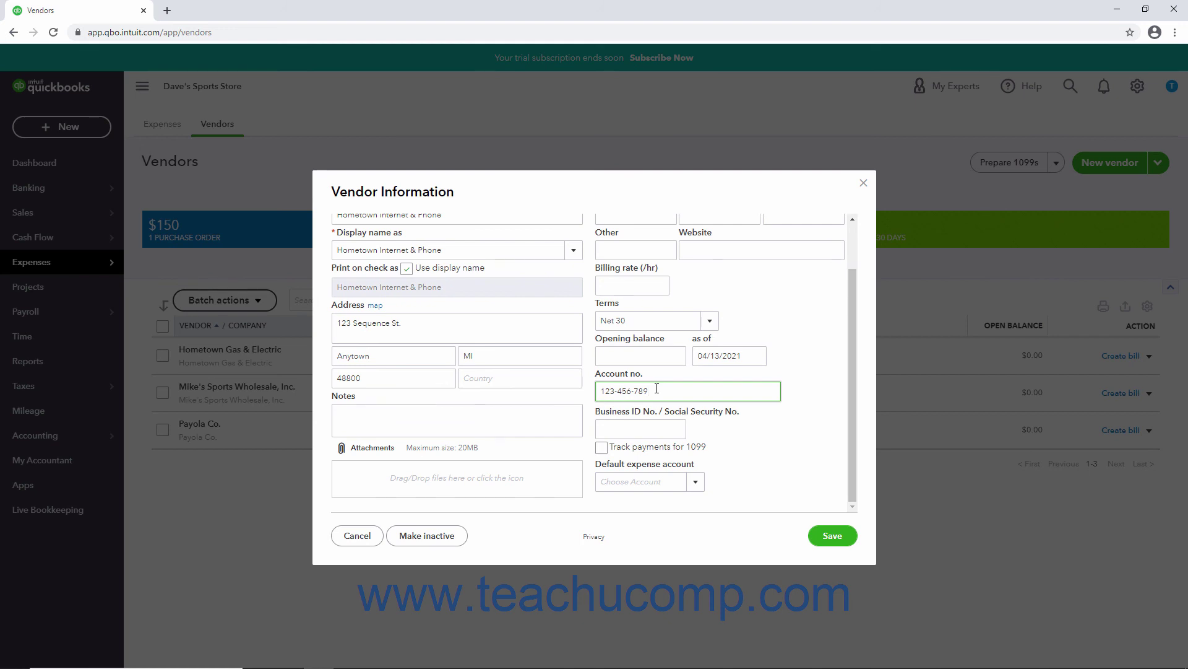
left_click(642, 430)
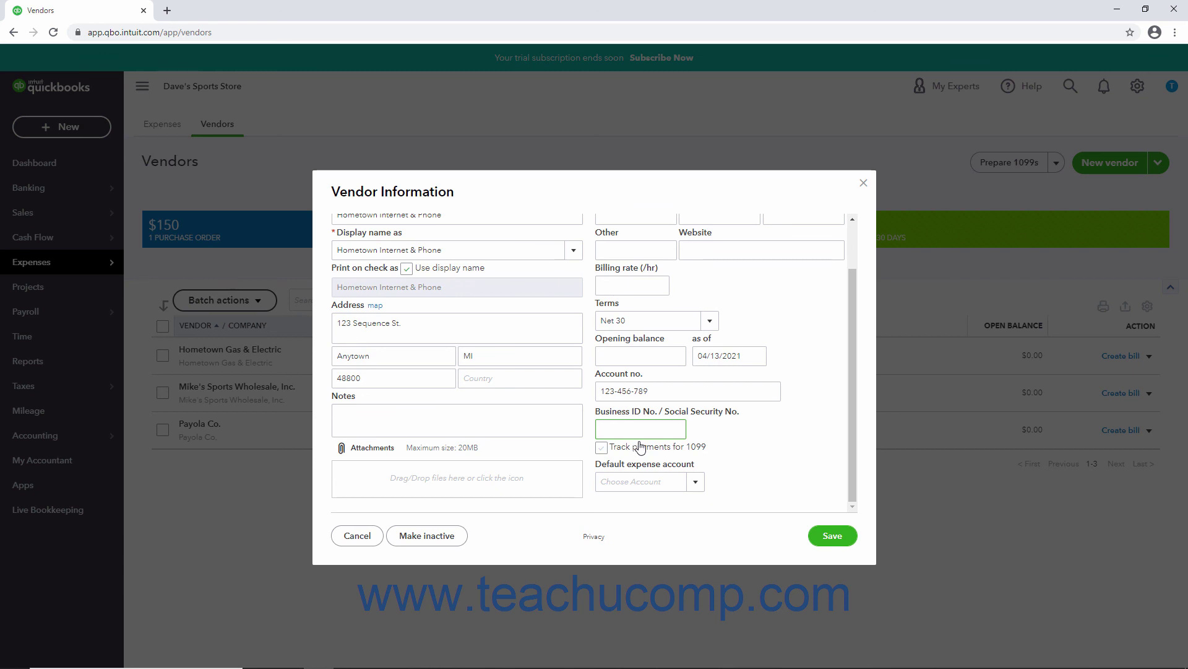
Step: Set the vendor's default expense account to Utilities and save the new vendor record
left_click(698, 486)
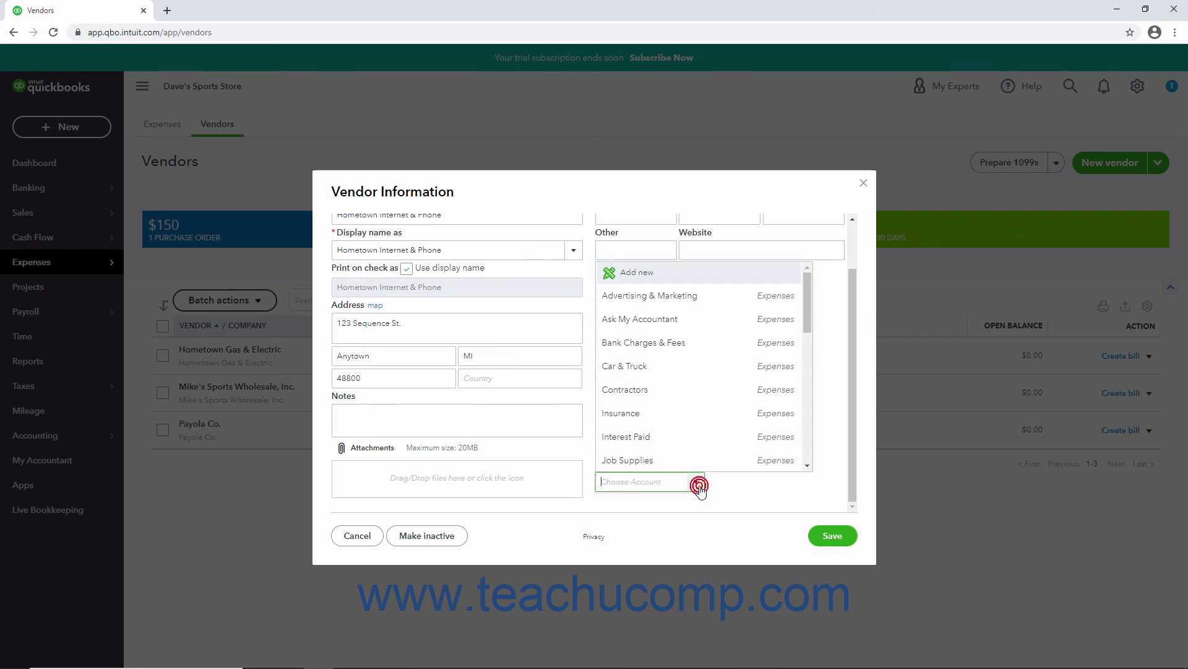
scroll(687, 445, "down", 5)
left_click(680, 406)
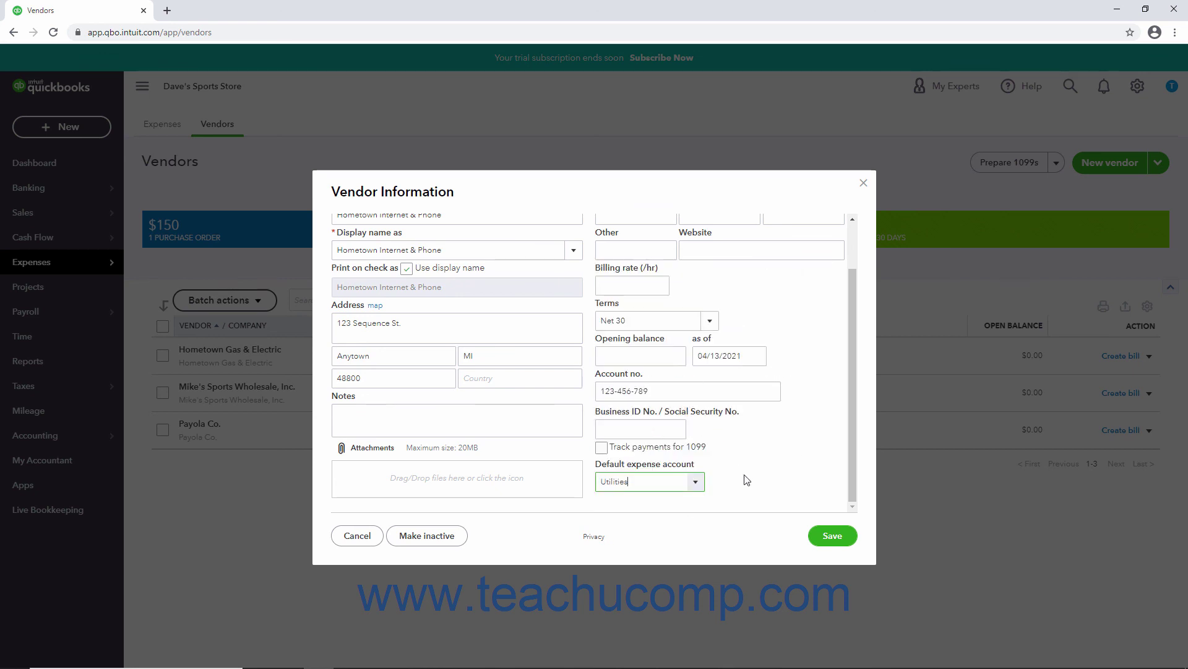
left_click(832, 536)
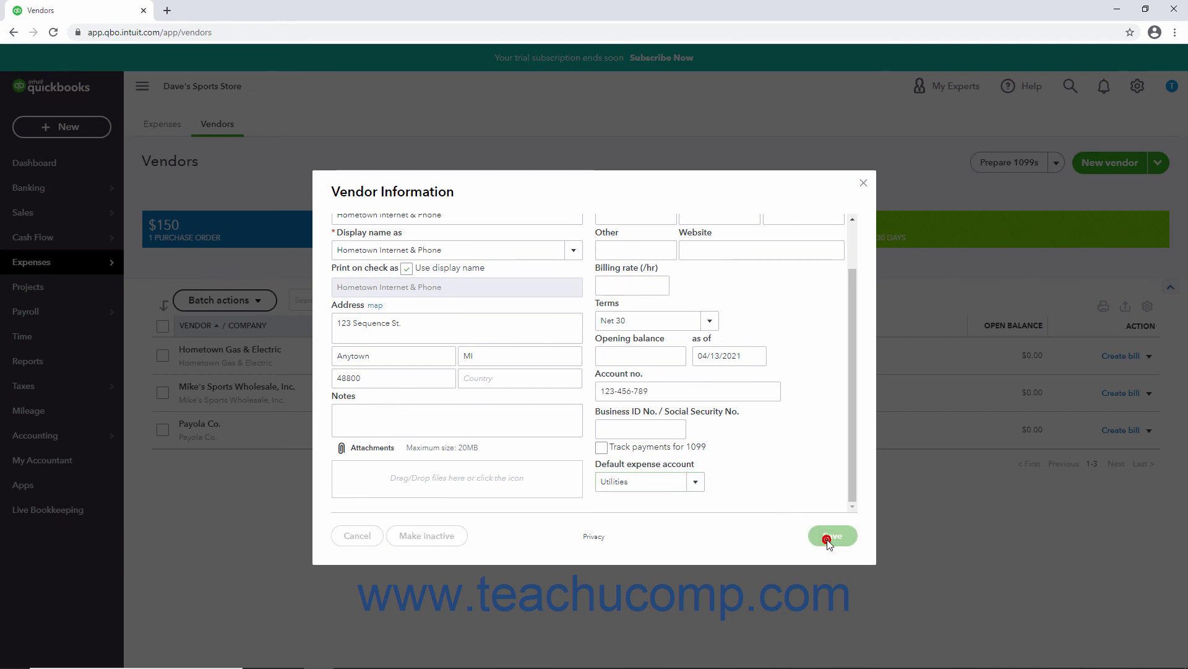